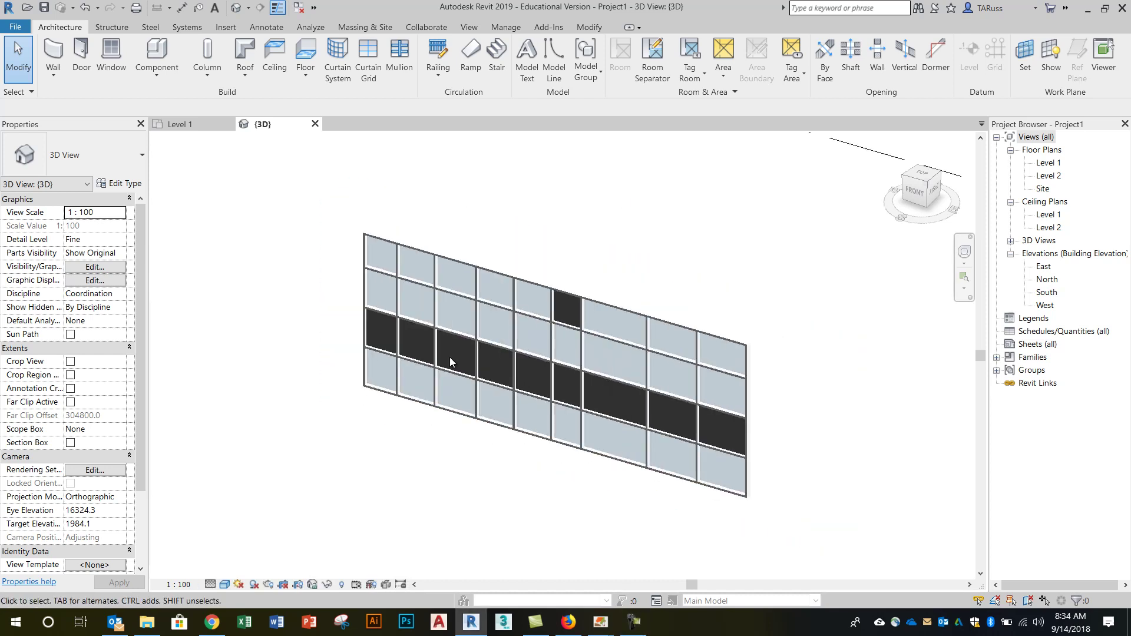
Pan and zoom the 3D view in close on the curtain wall's glazed and spandrel panels.
middle_click_drag(533, 422, 593, 452)
scroll(593, 452, "up", 6)
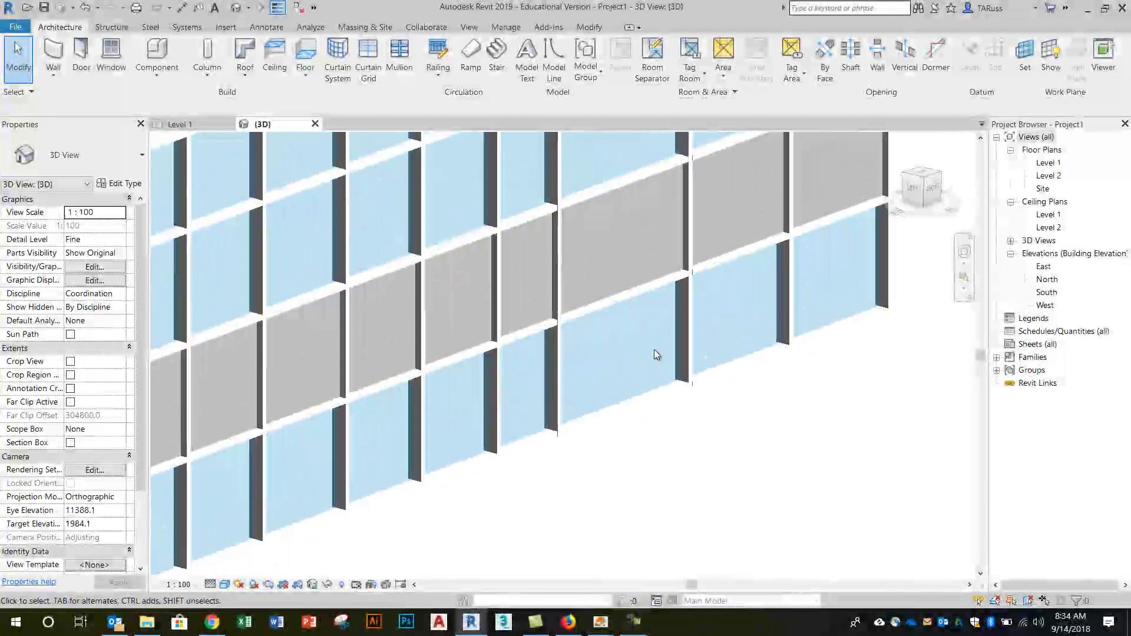
scroll(646, 402, "up", 3)
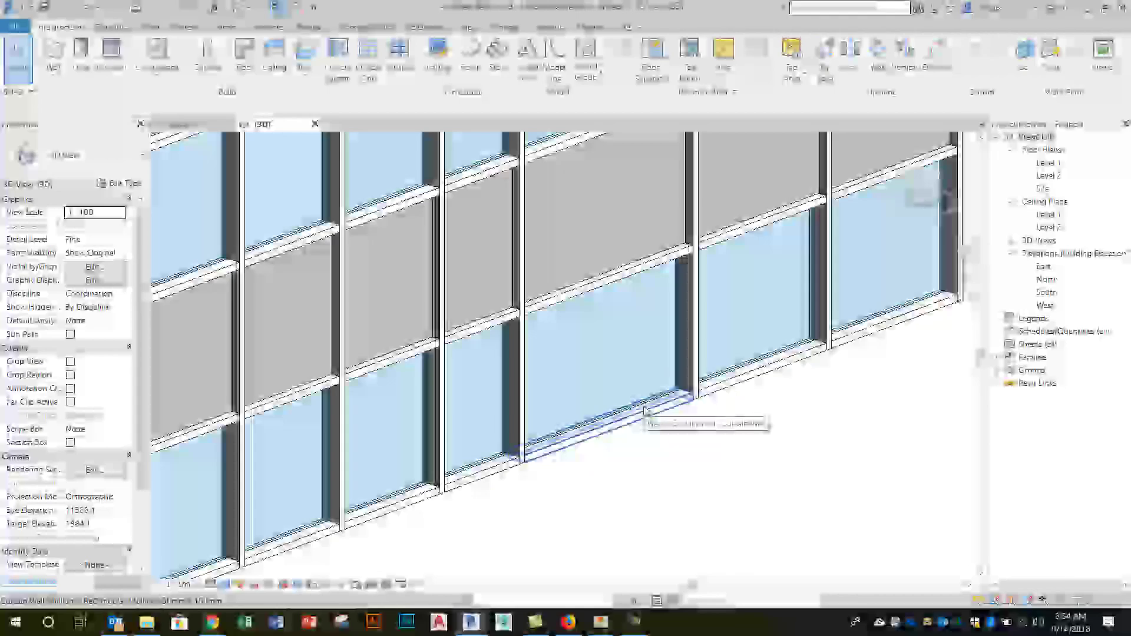
key("Tab")
left_click(645, 411)
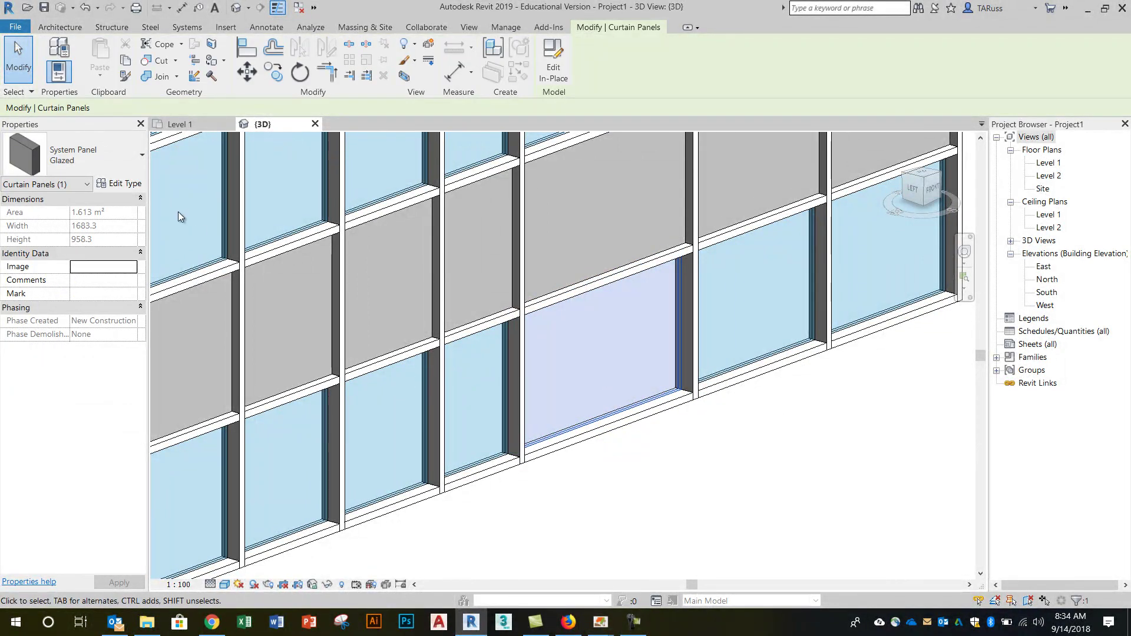
left_click(83, 160)
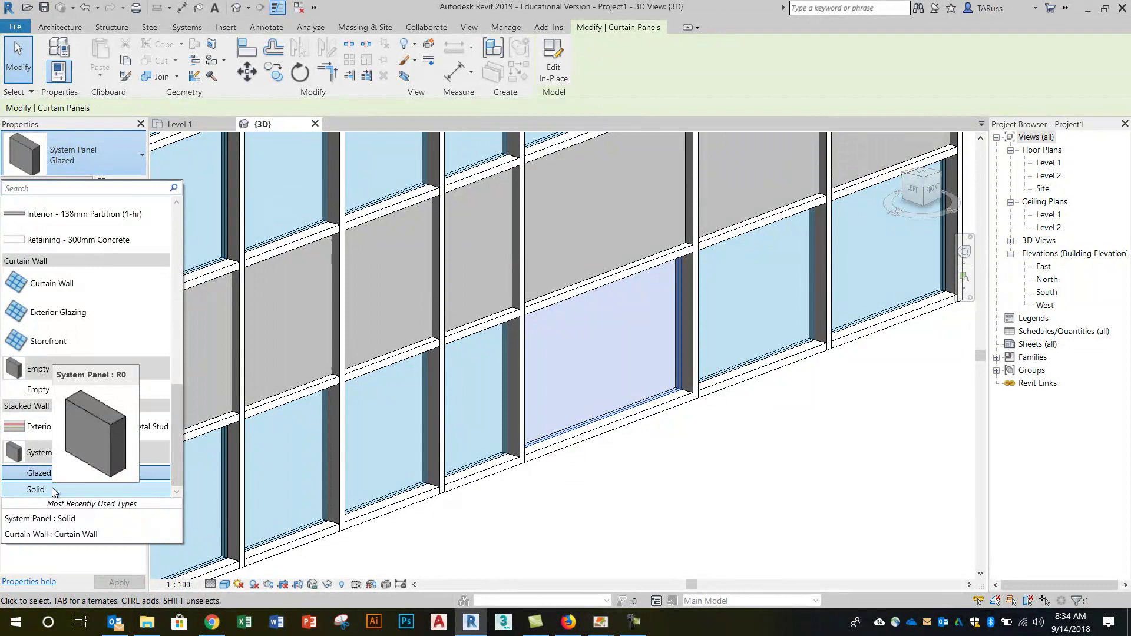
key("Escape")
left_click(683, 477)
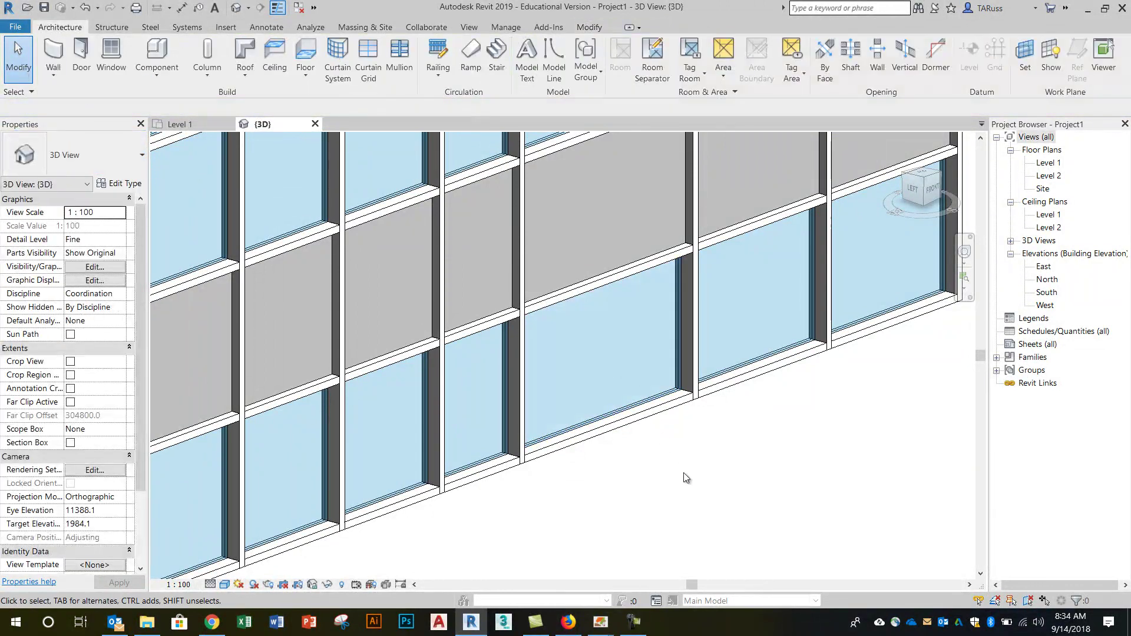
scroll(641, 470, "down", 5)
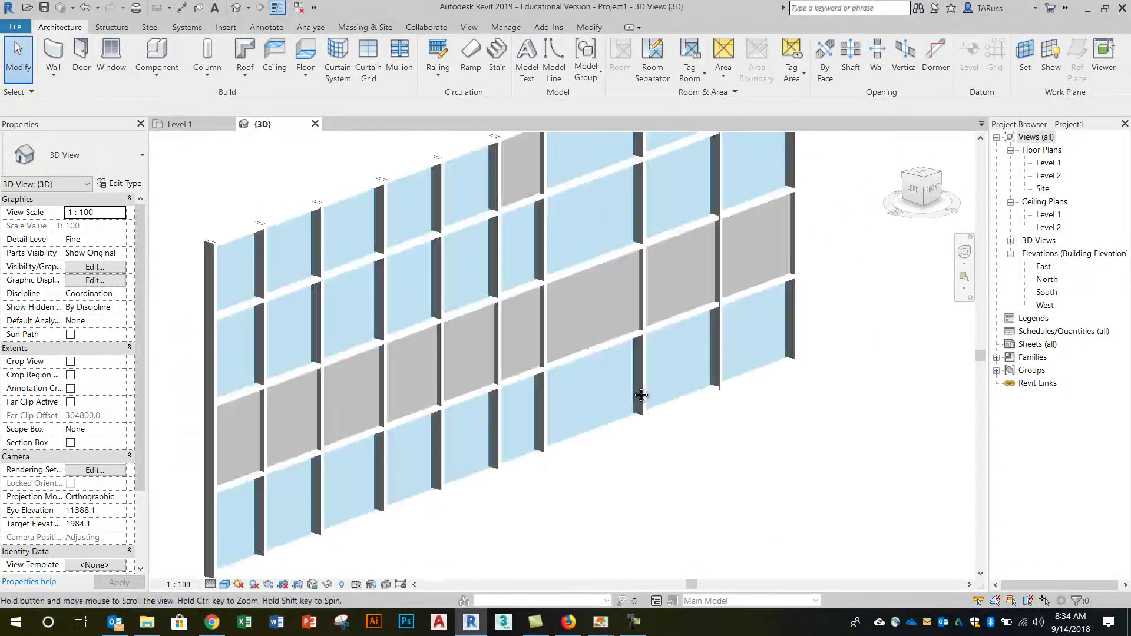
Open the Load Family dialog from the Insert tab's Load from Library panel.
scroll(872, 302, "up", 2)
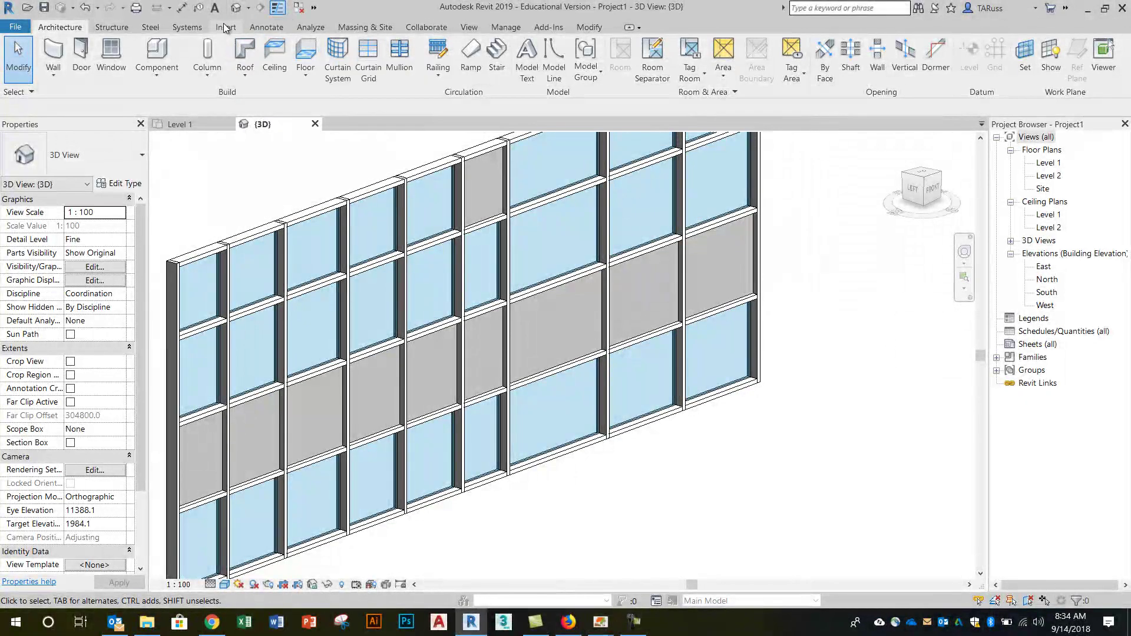
left_click(225, 27)
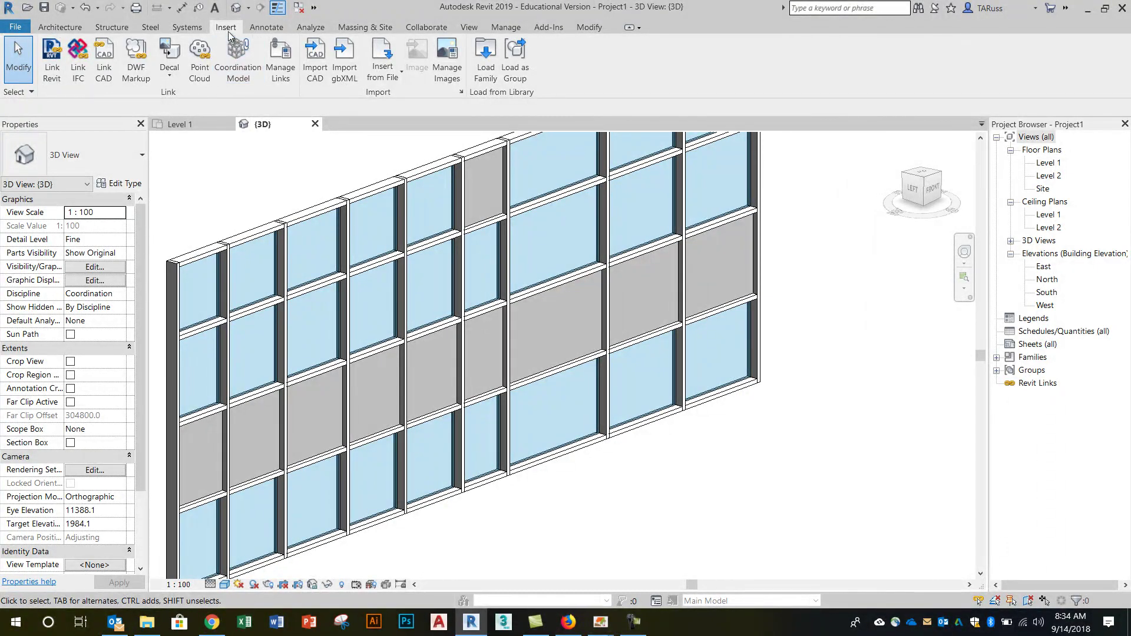
left_click(485, 70)
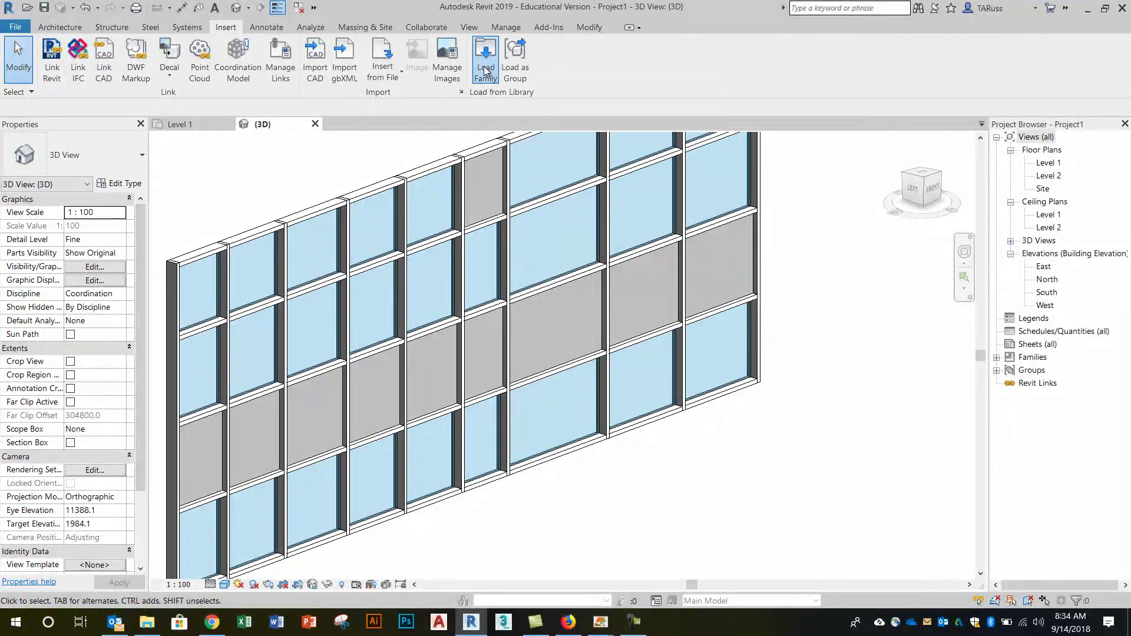
Load M_Door-Curtain-Wall-Double-Storefront.rfa from the Doors library folder.
left_click_drag(829, 77, 534, 64)
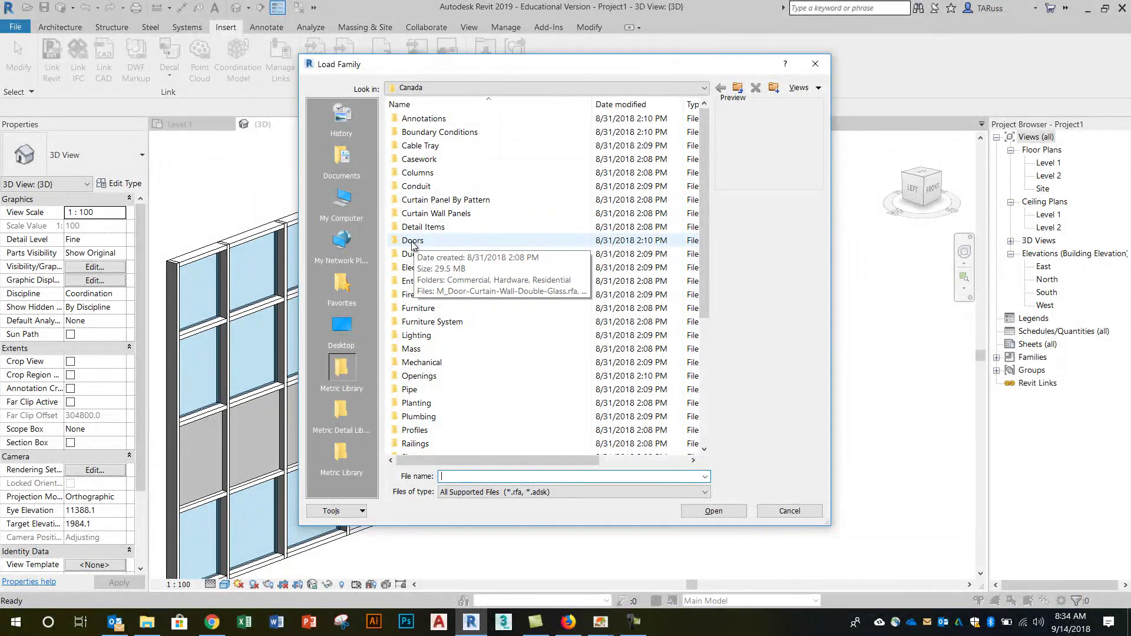
double_click(412, 241)
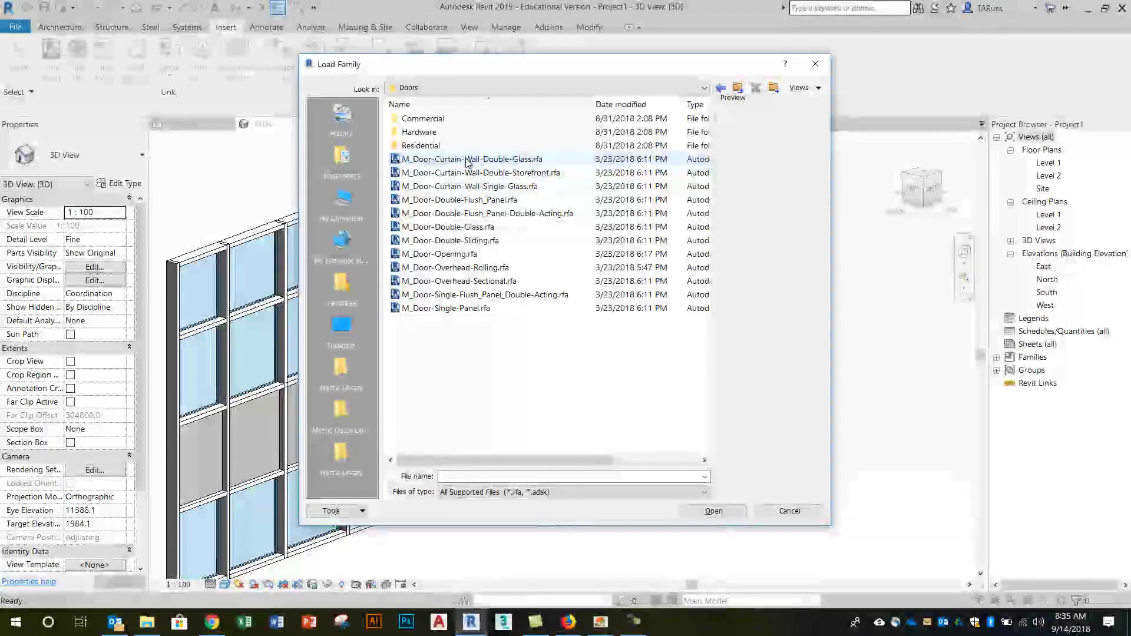
left_click(461, 160)
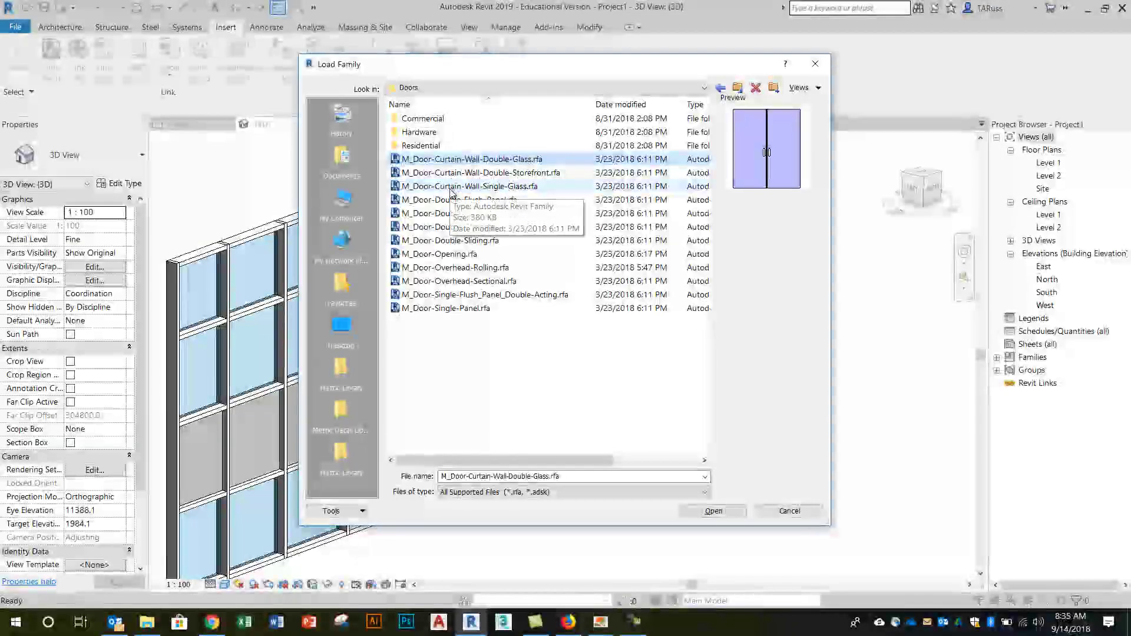
left_click(450, 188)
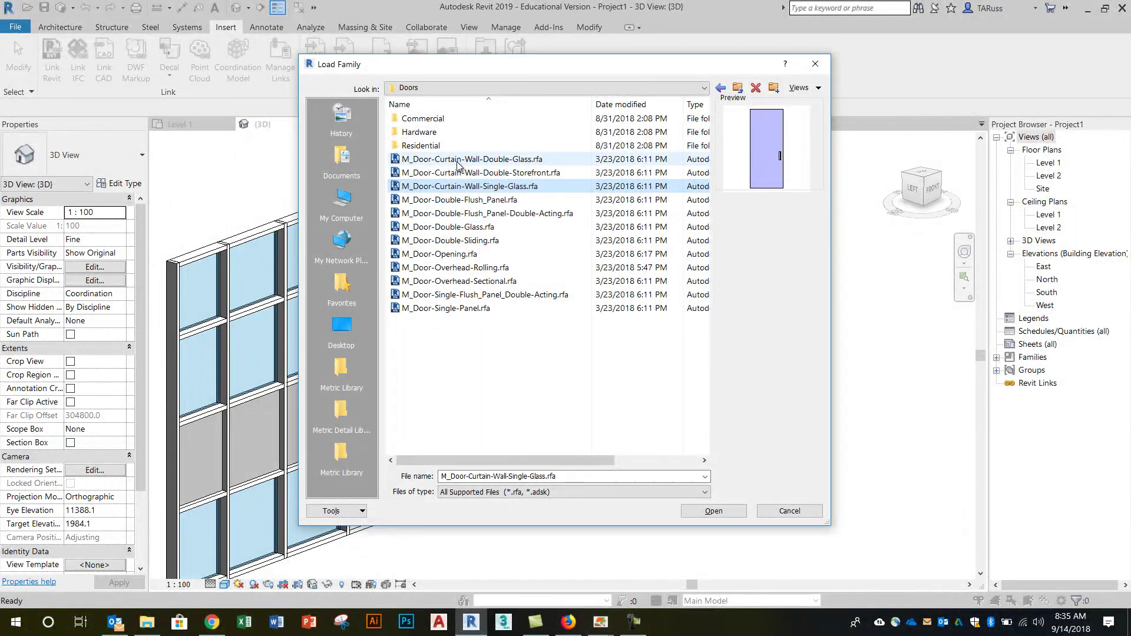
left_click(463, 160)
left_click(500, 173)
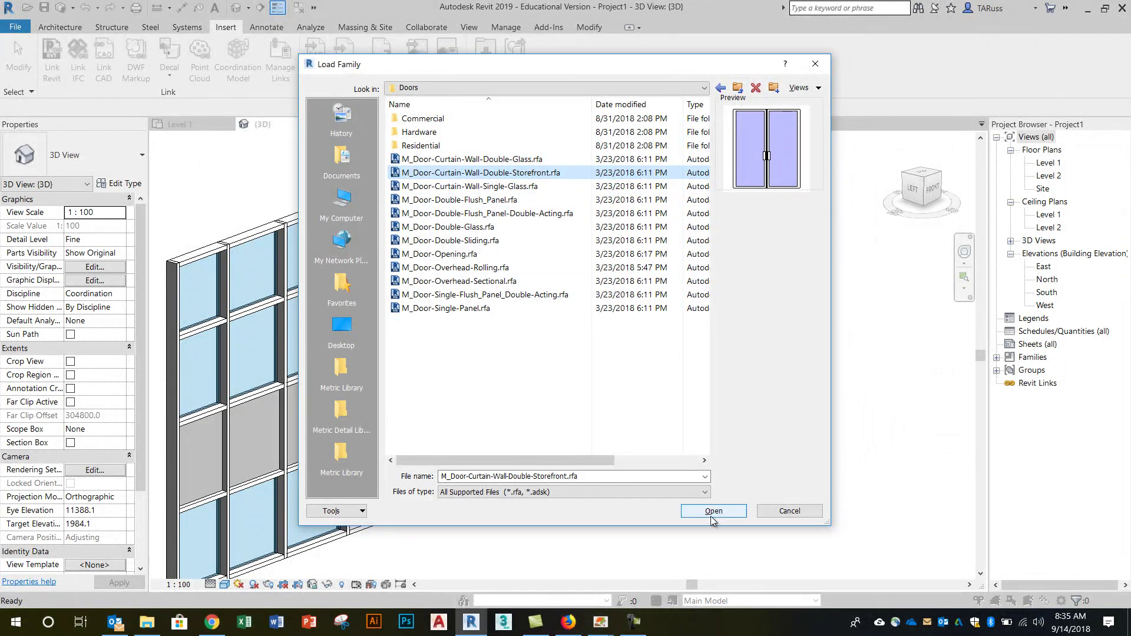
left_click(713, 511)
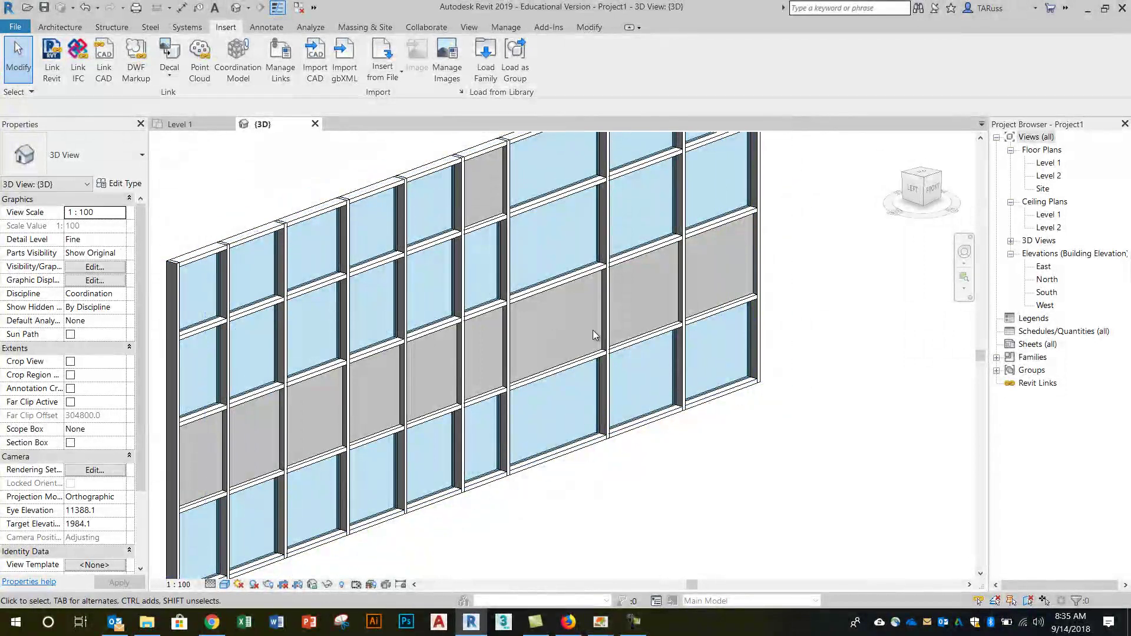
Select the lower-row glazed panel and list its types, including M_Door-Curtain-Wall-Double-Storefront.
scroll(570, 476, "up", 5)
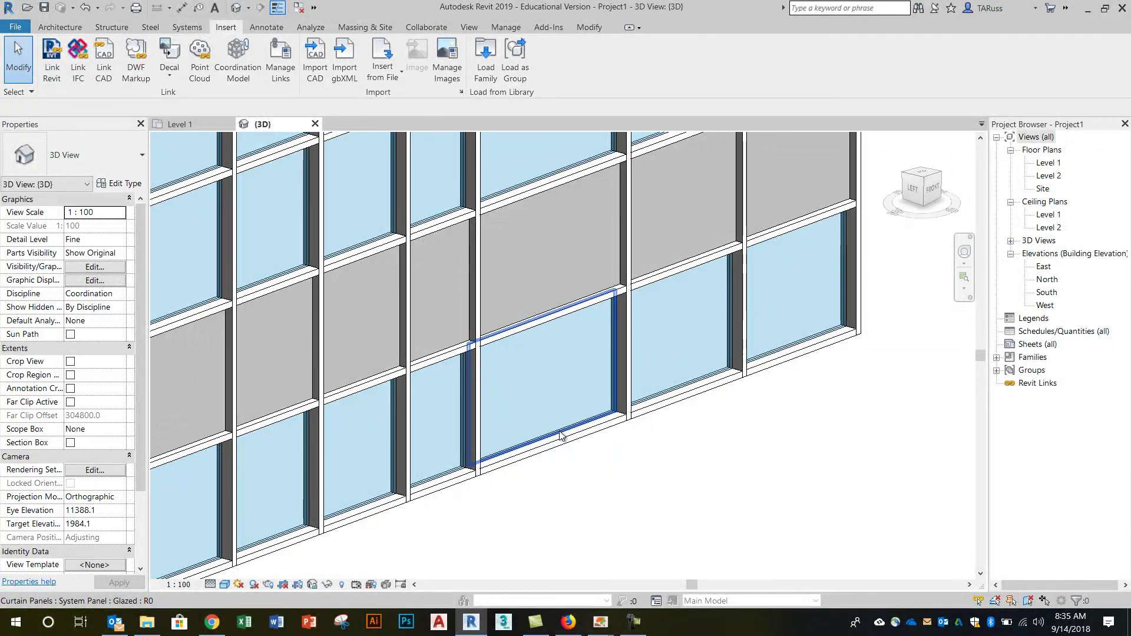
left_click(561, 436)
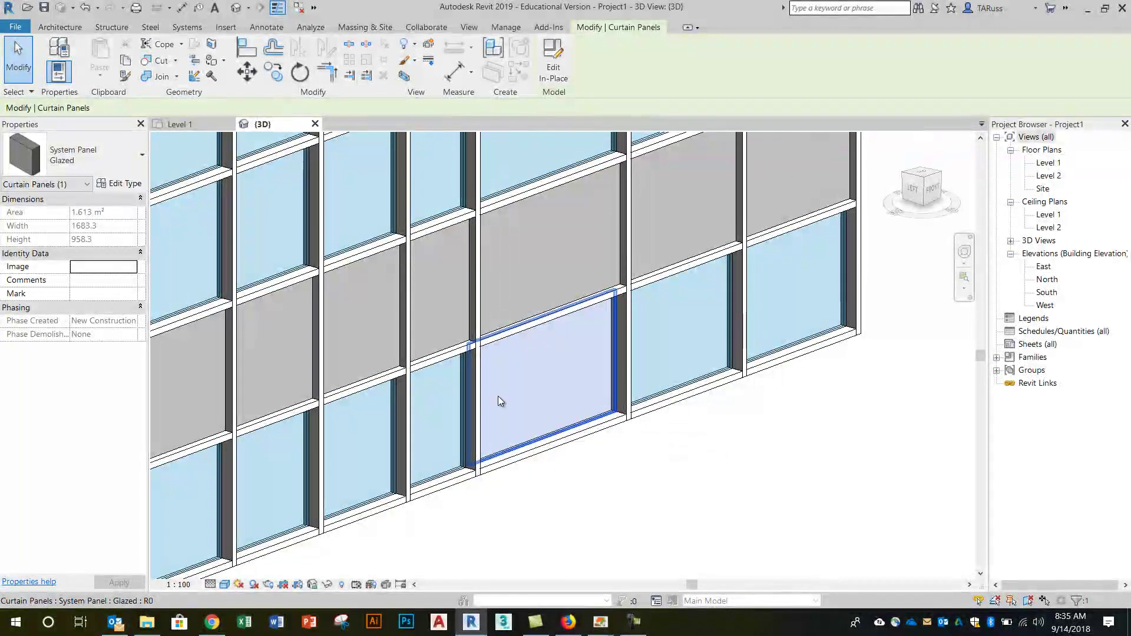
left_click(84, 158)
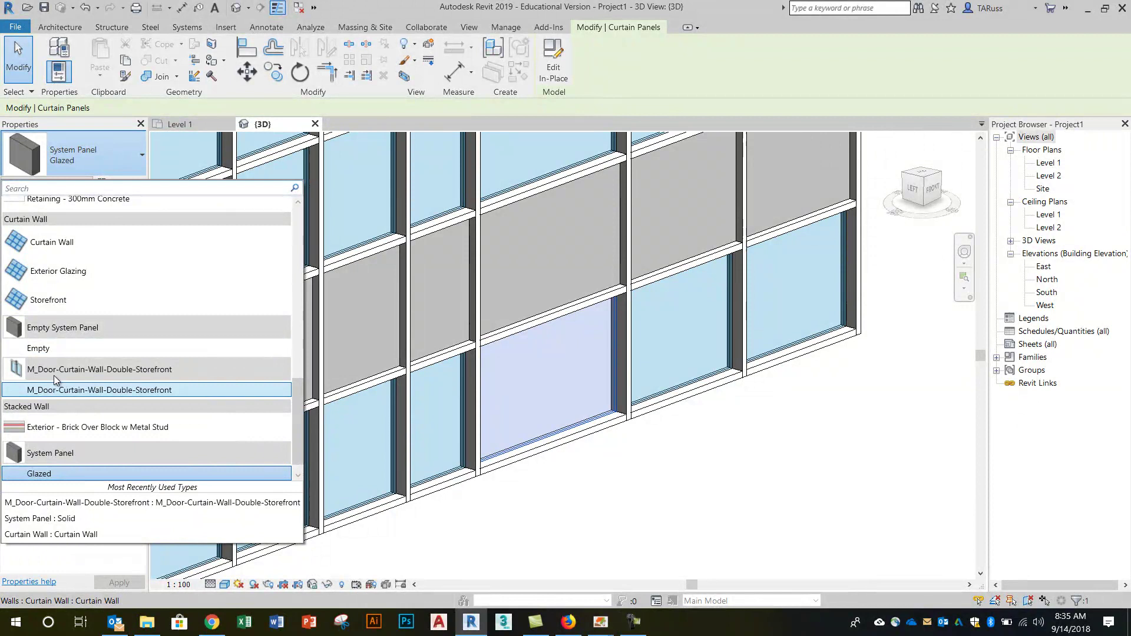
mouse_move(61, 375)
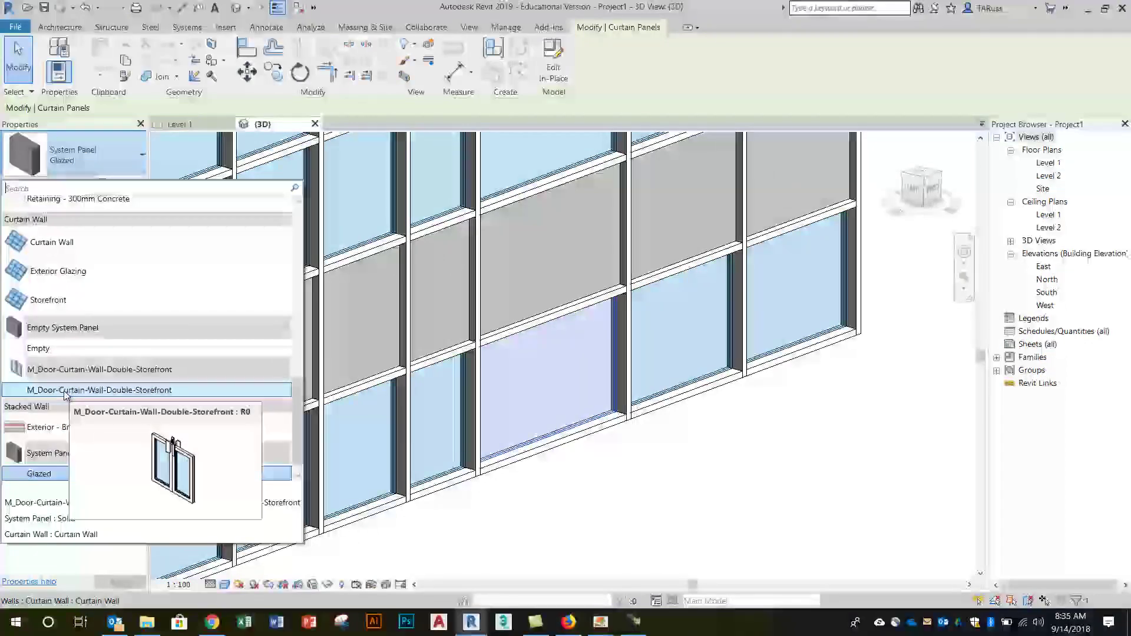
left_click(65, 392)
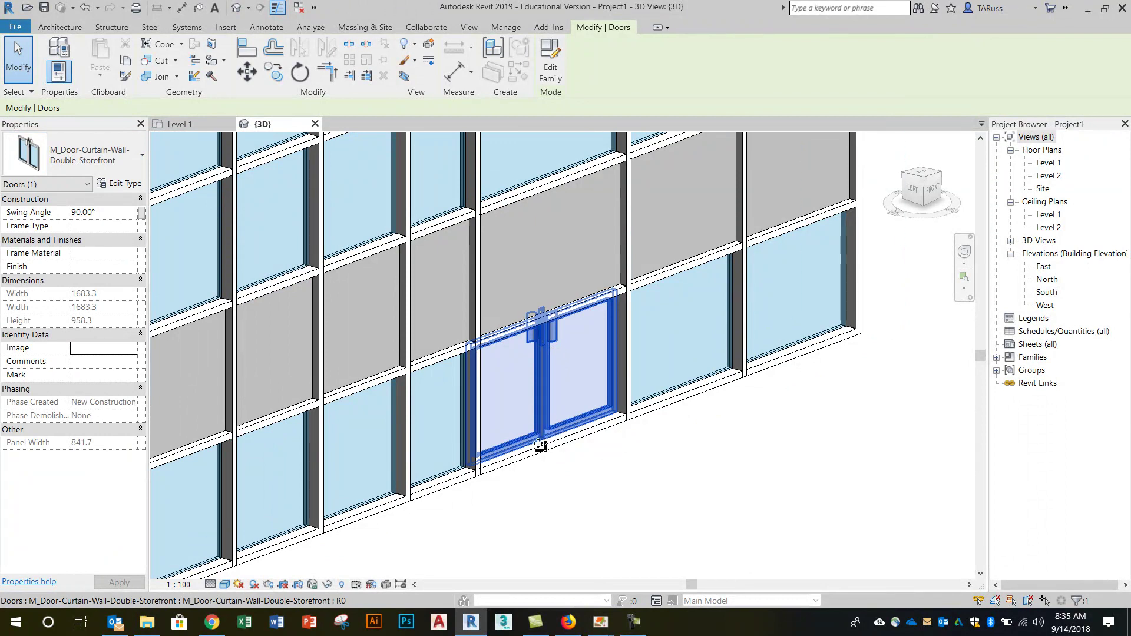
middle_click_drag(542, 439, 567, 408, "shift")
scroll(560, 439, "up", 6)
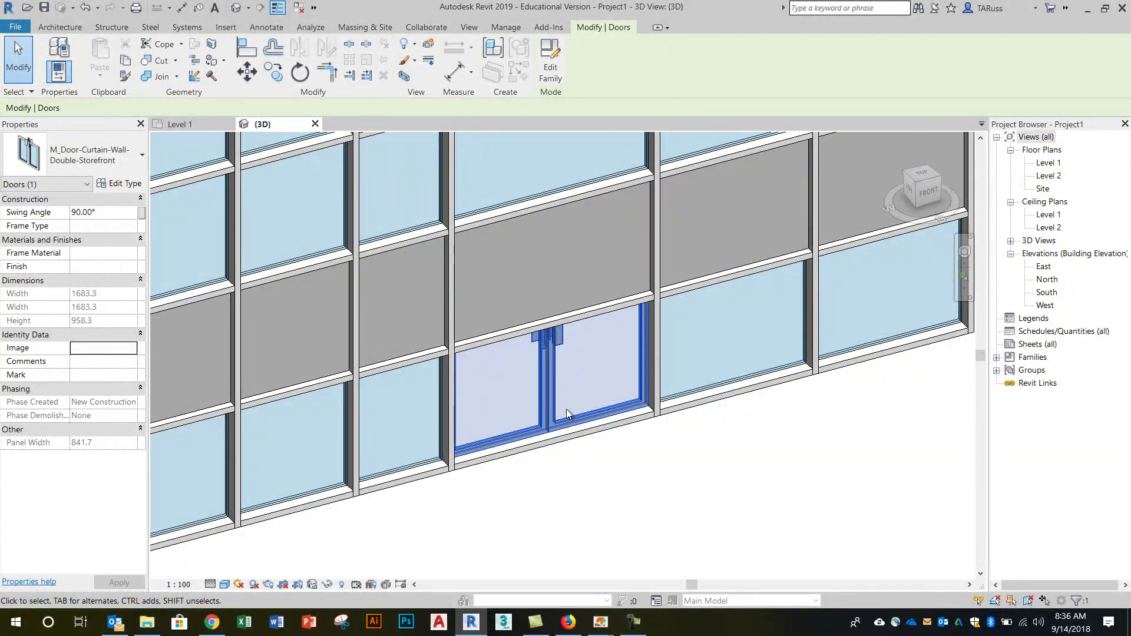
scroll(612, 266, "down", 3)
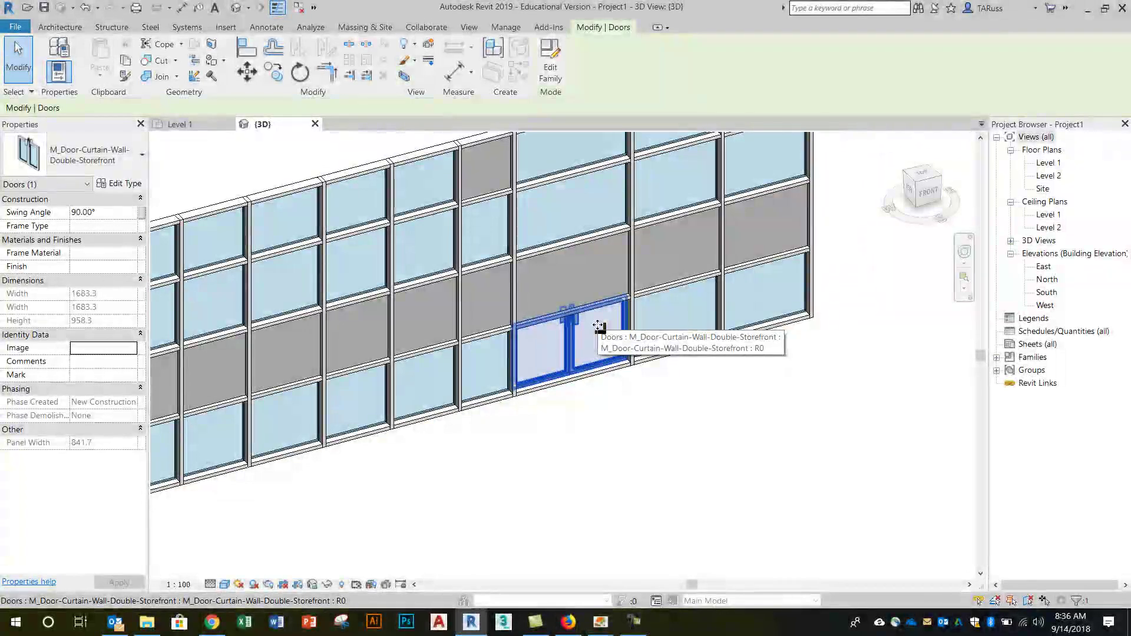
scroll(545, 346, "up", 3)
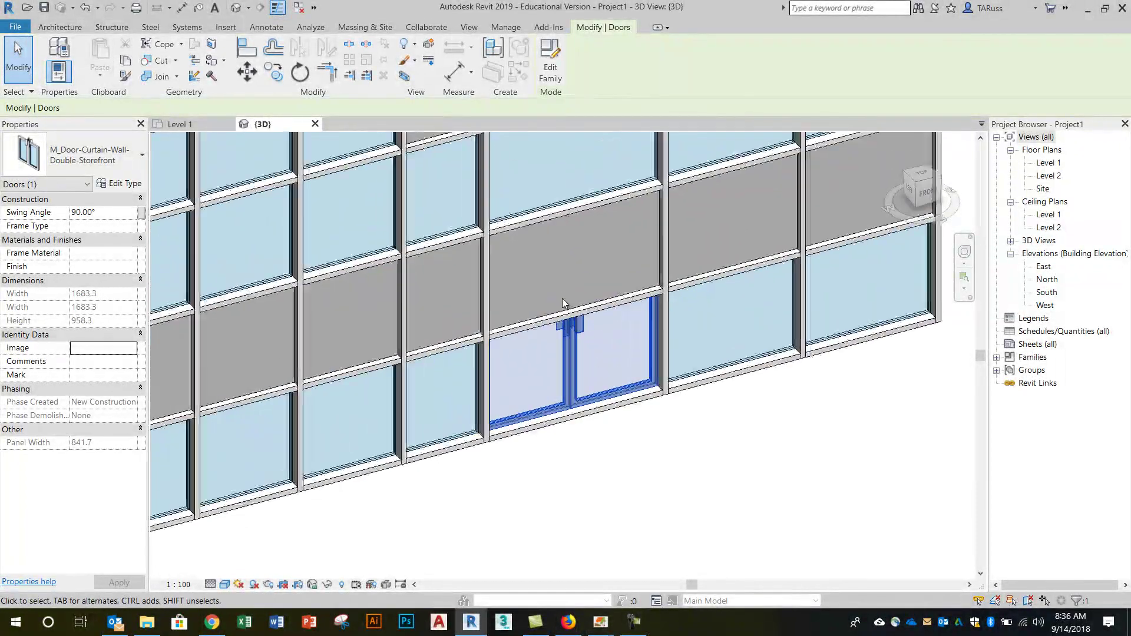
middle_click_drag(562, 298, 593, 346)
Select a horizontal curtain grid line on the wall.
left_click(744, 499)
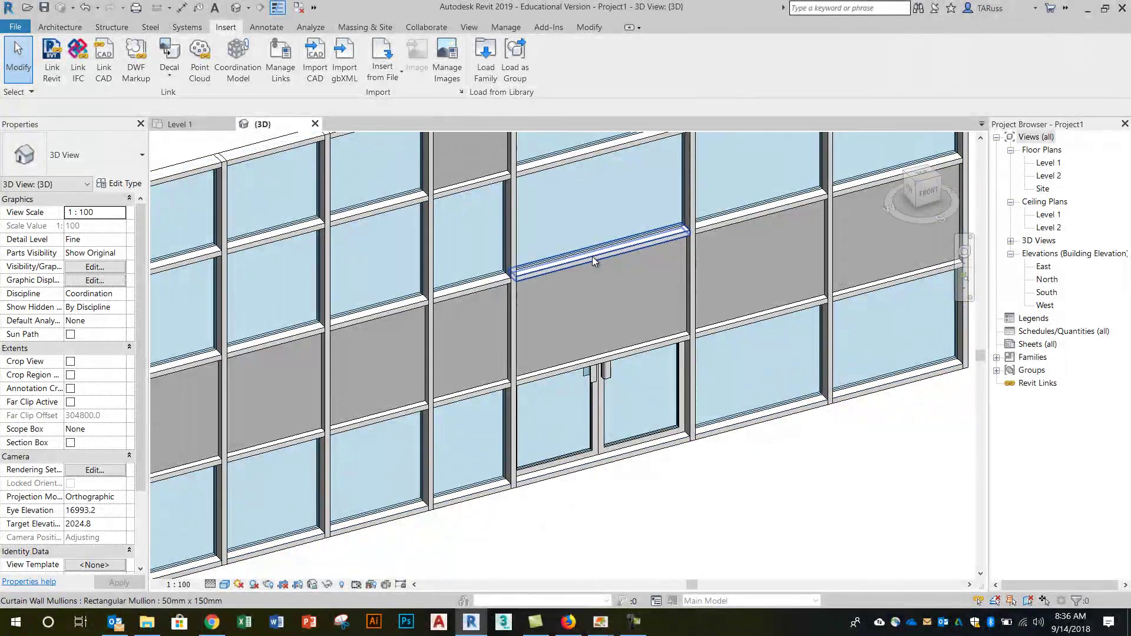
key("Tab")
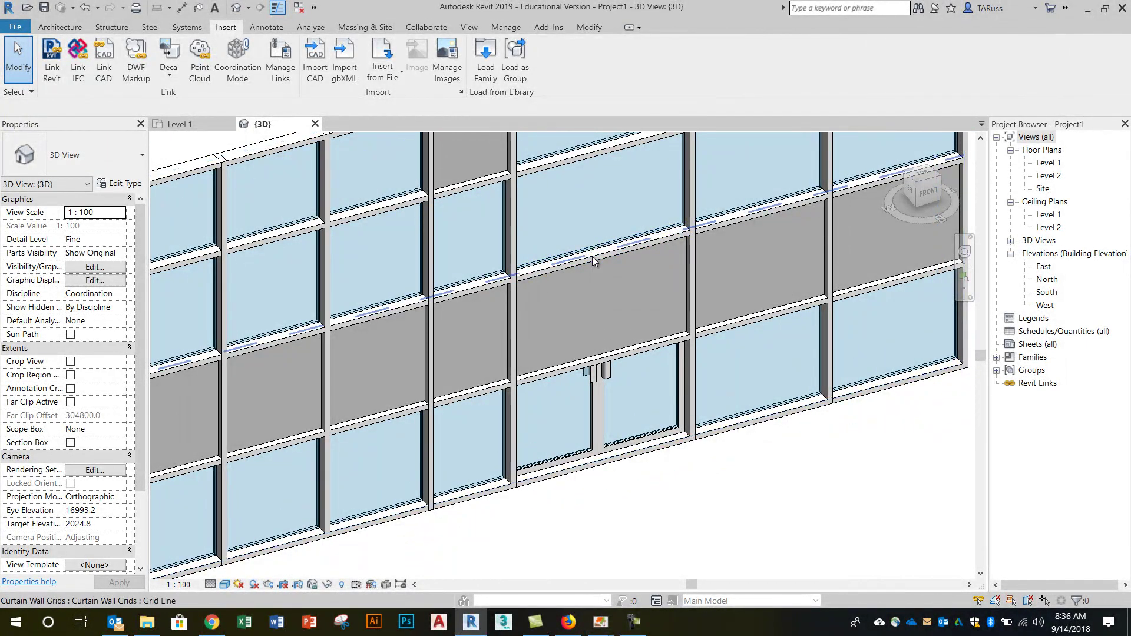
left_click(594, 261)
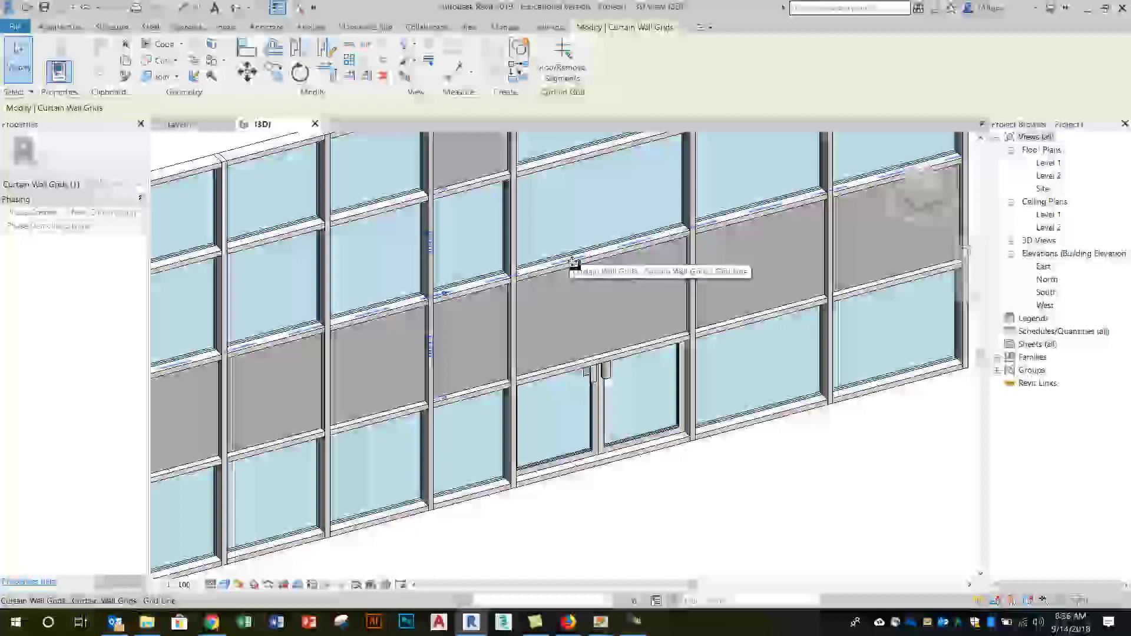
left_click(716, 486)
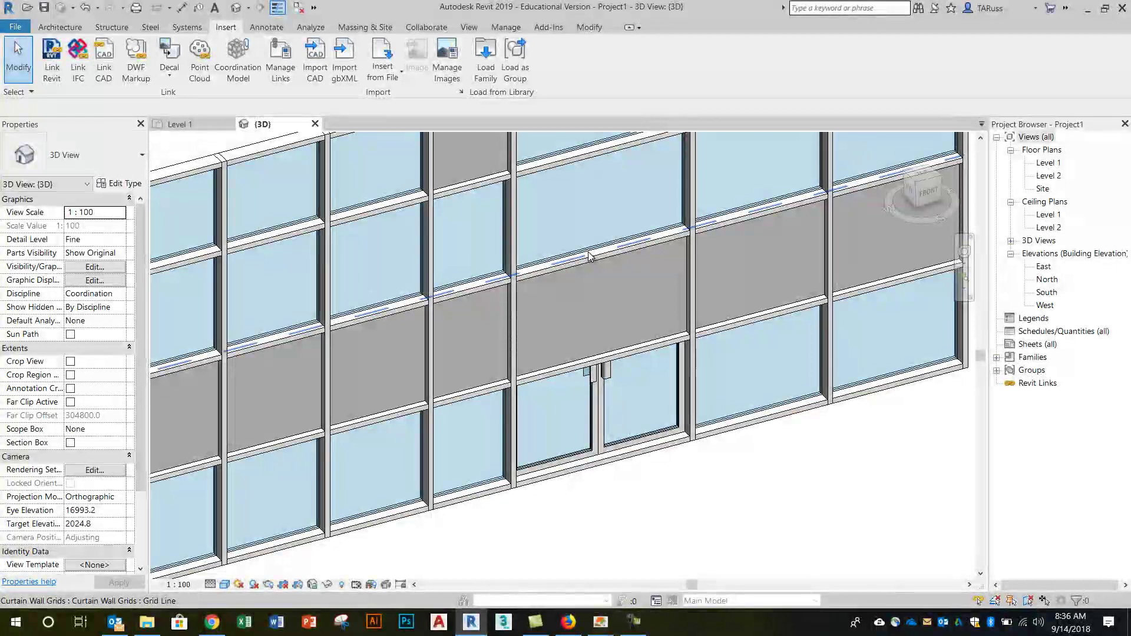
left_click(590, 254)
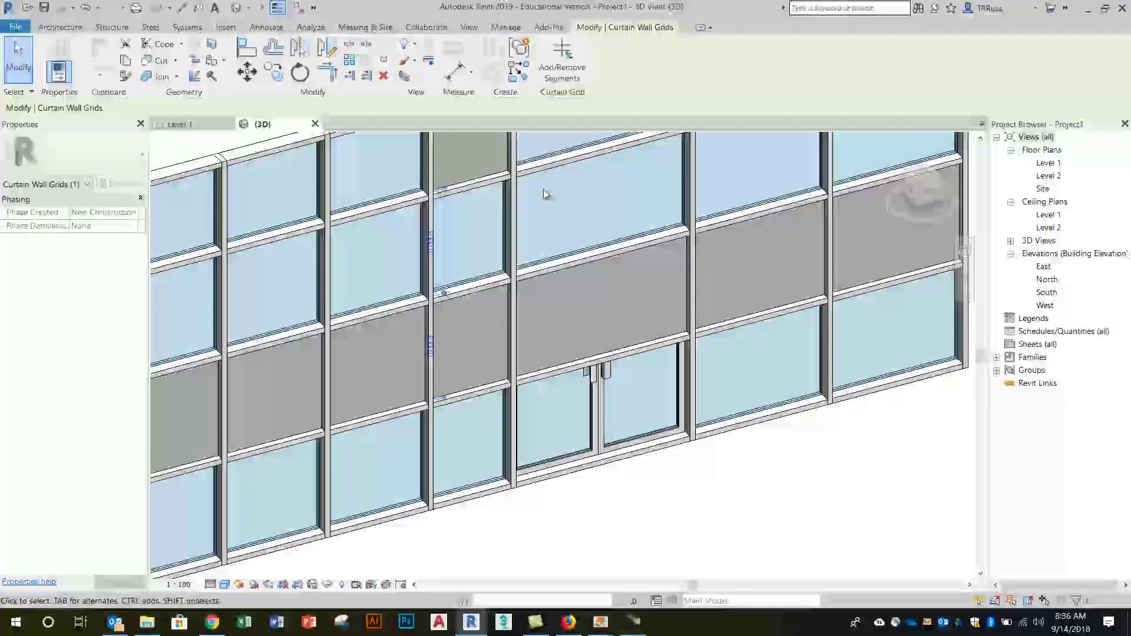
Unpin the grid line and move it to a 300 mm spacing.
left_click(386, 47)
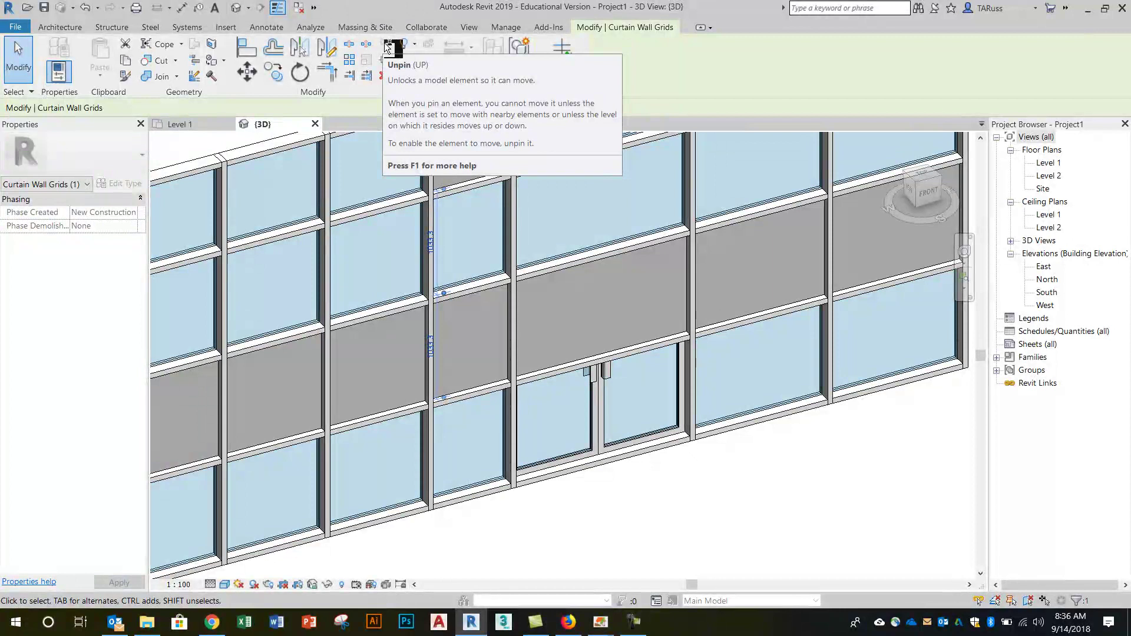
left_click(432, 248)
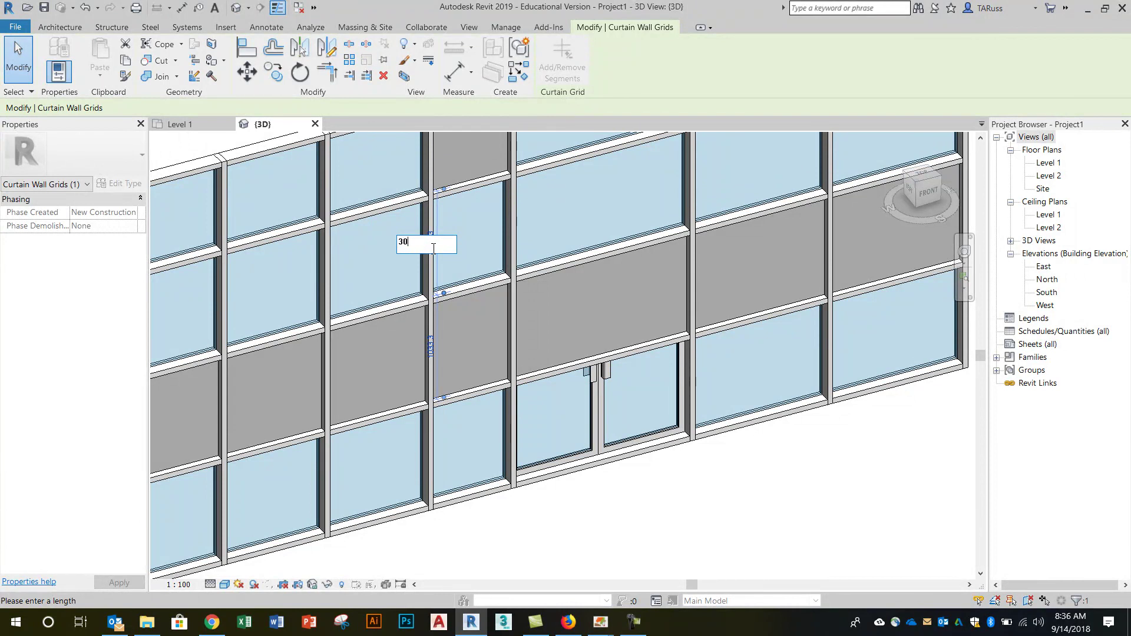
key("Return")
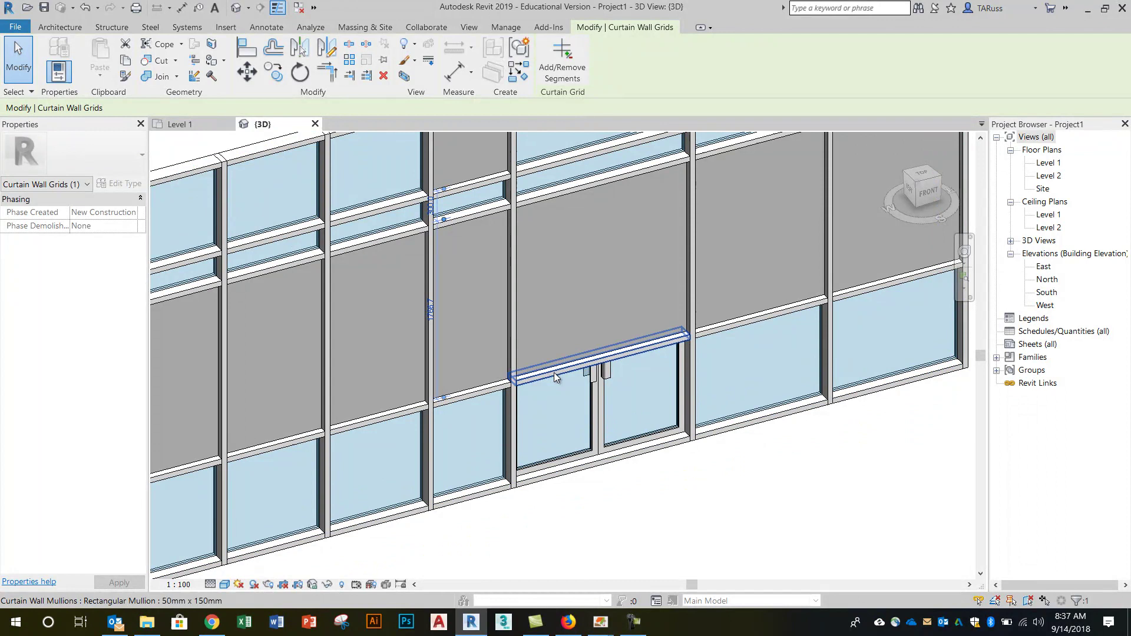
Move the grid line above the double door from 1033.3 to 2000 mm.
key("Tab")
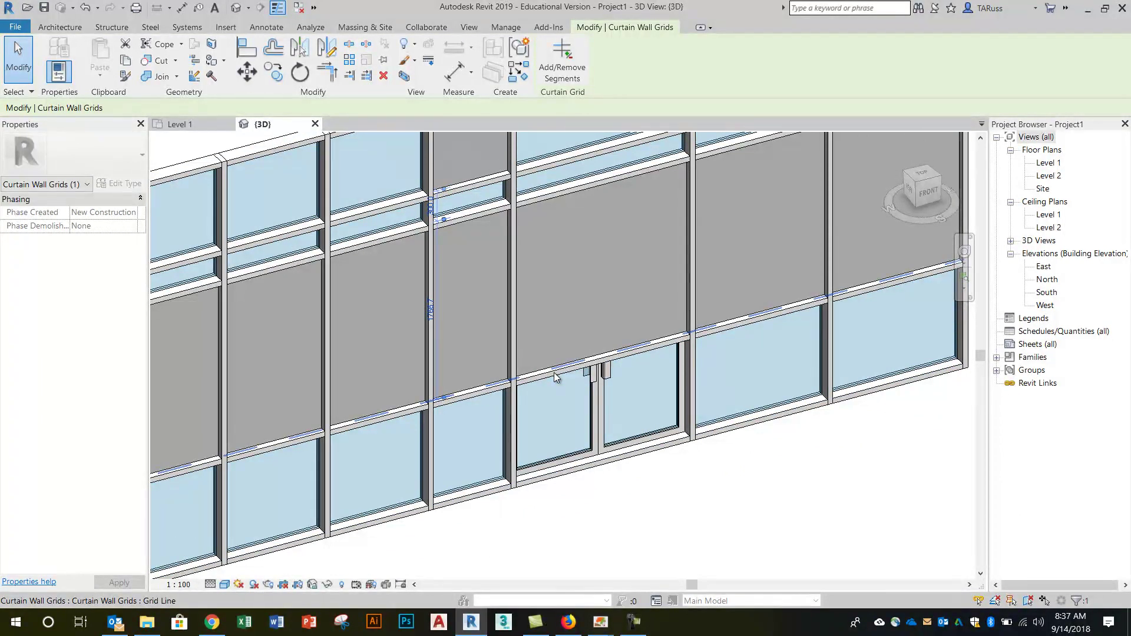
left_click(431, 452)
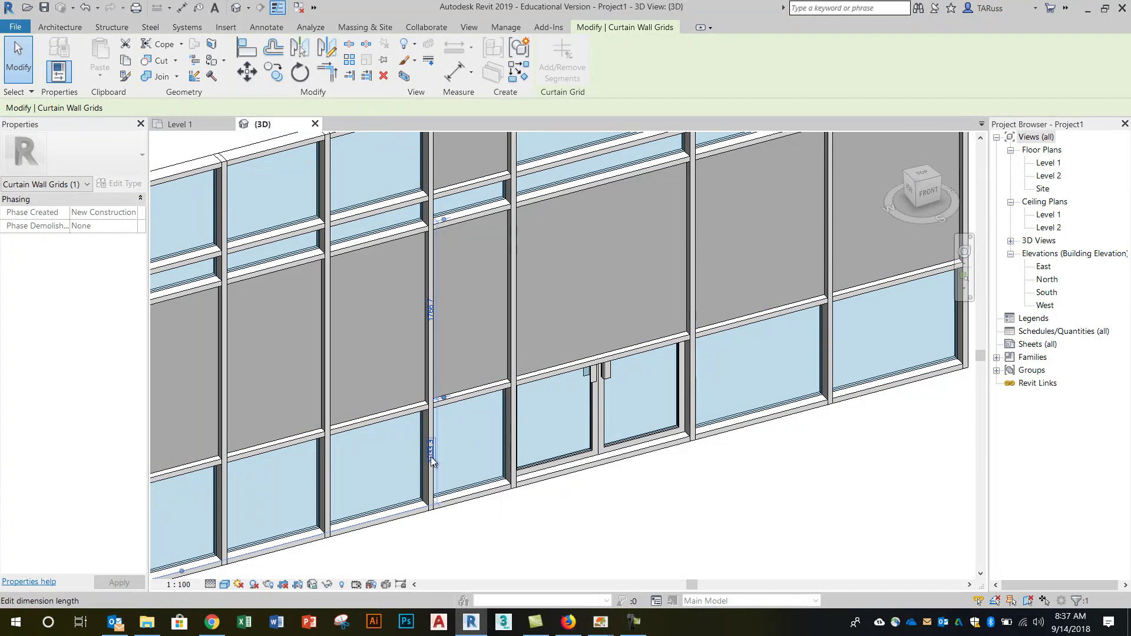
left_click(430, 458)
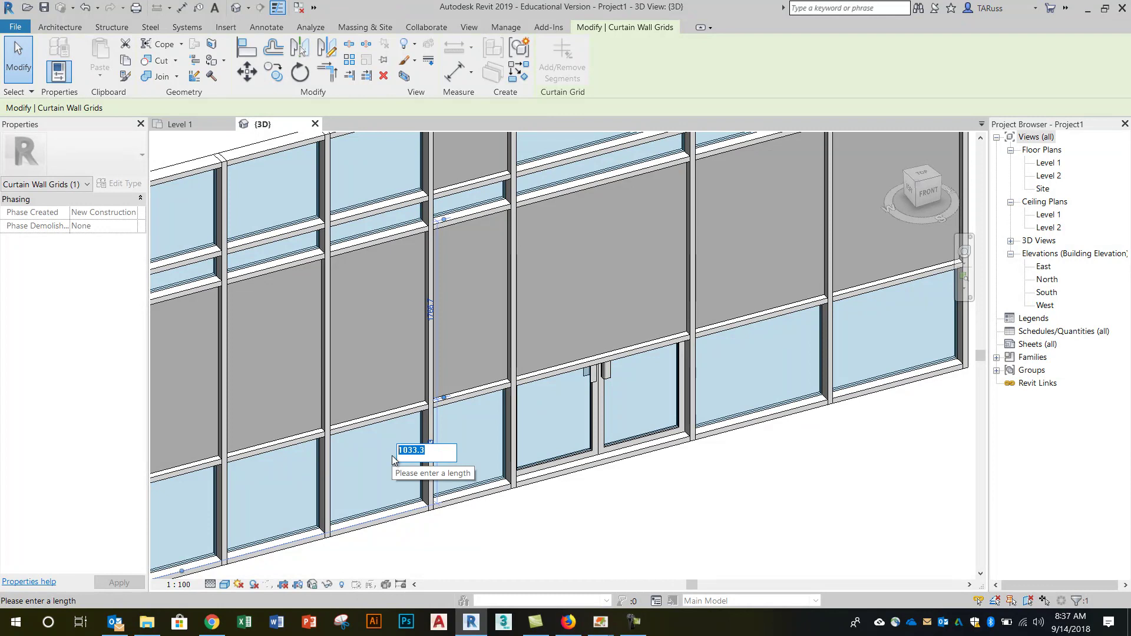
type("2000")
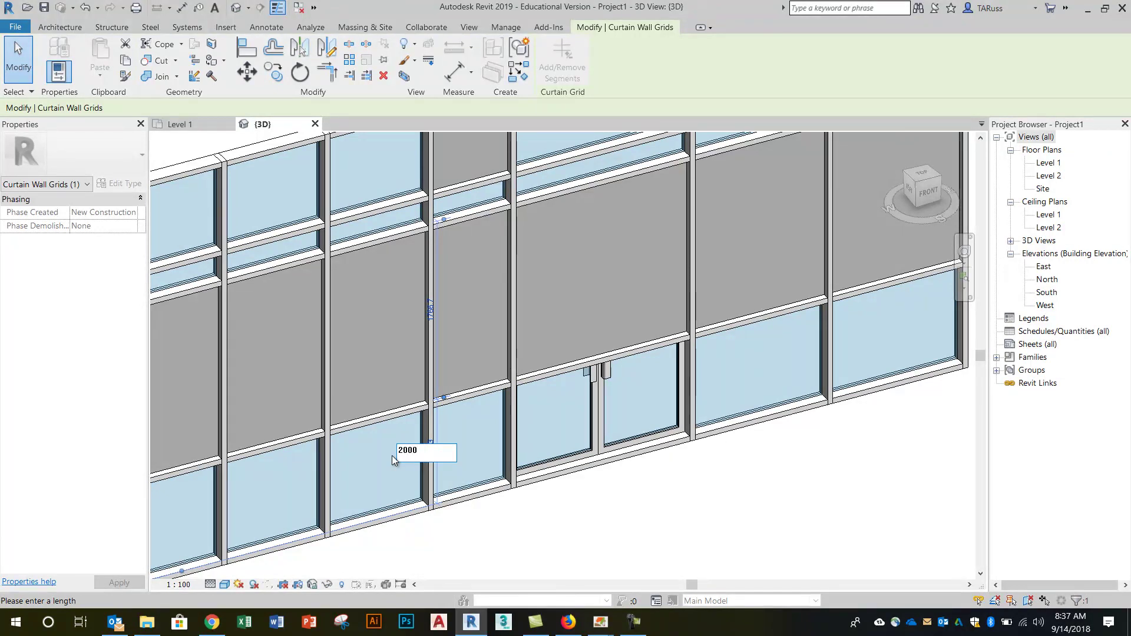
key("Return")
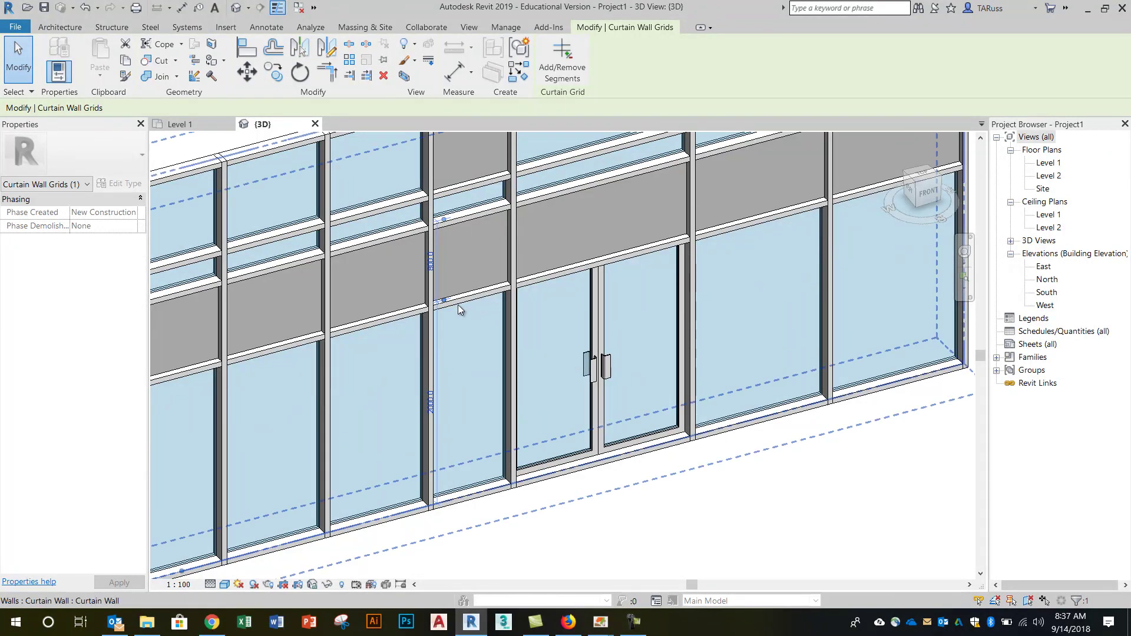
middle_click_drag(530, 291, 687, 487, "shift")
key("Escape")
scroll(542, 317, "down", 2)
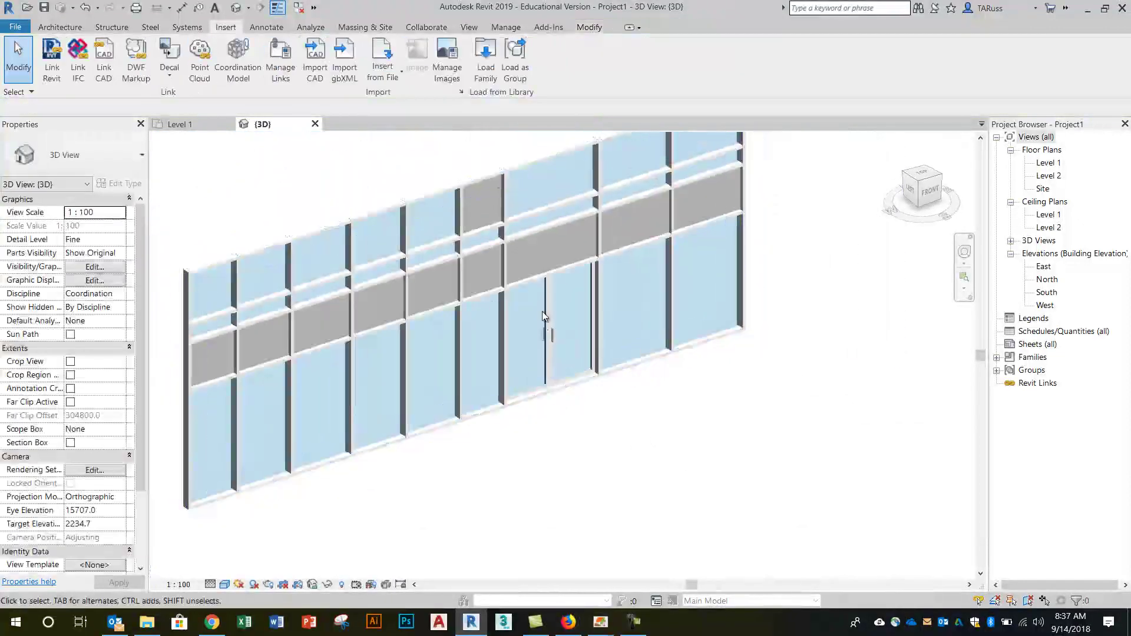
scroll(544, 316, "down", 4)
scroll(590, 366, "up", 5)
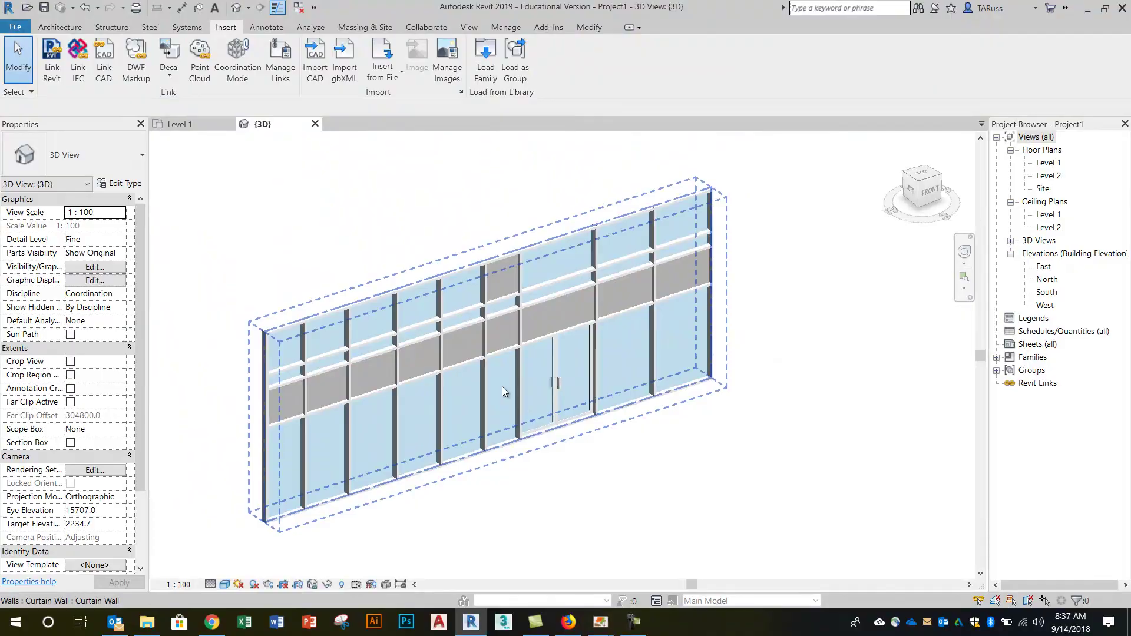
middle_click_drag(502, 387, 685, 327, "shift")
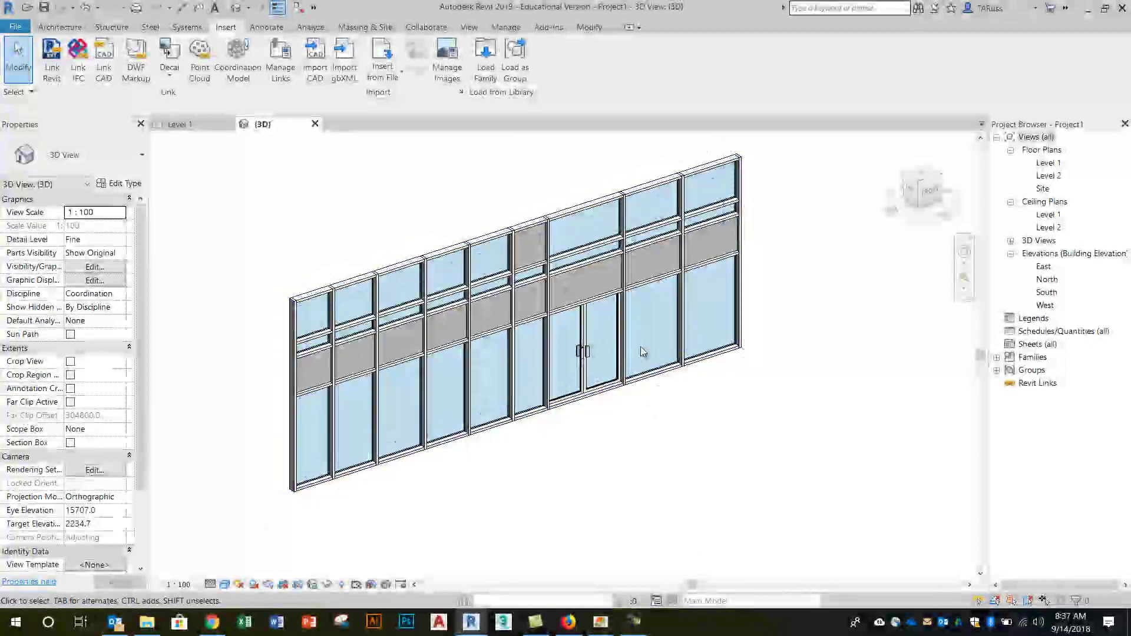